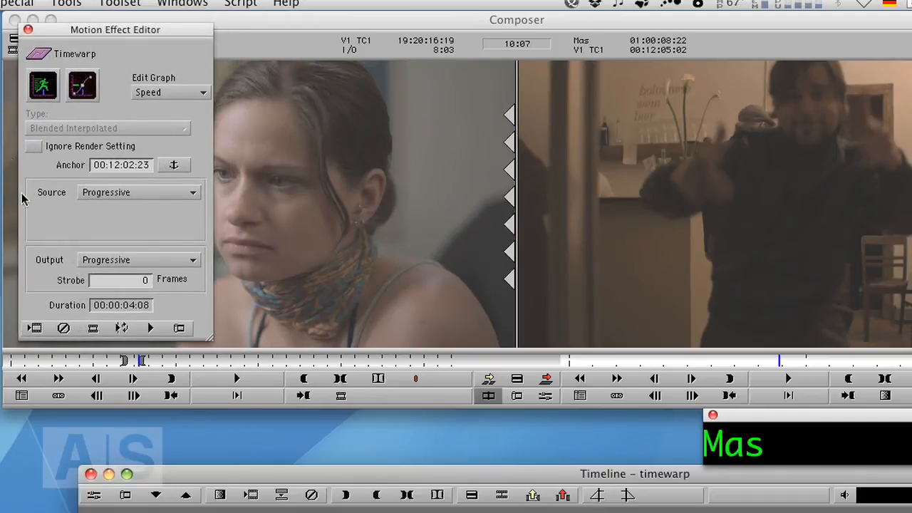
- Display both the Speed and Position graphs in the Timewarp's Motion Effect Editor
{"action": "left_click", "coordinate": [45, 91]}
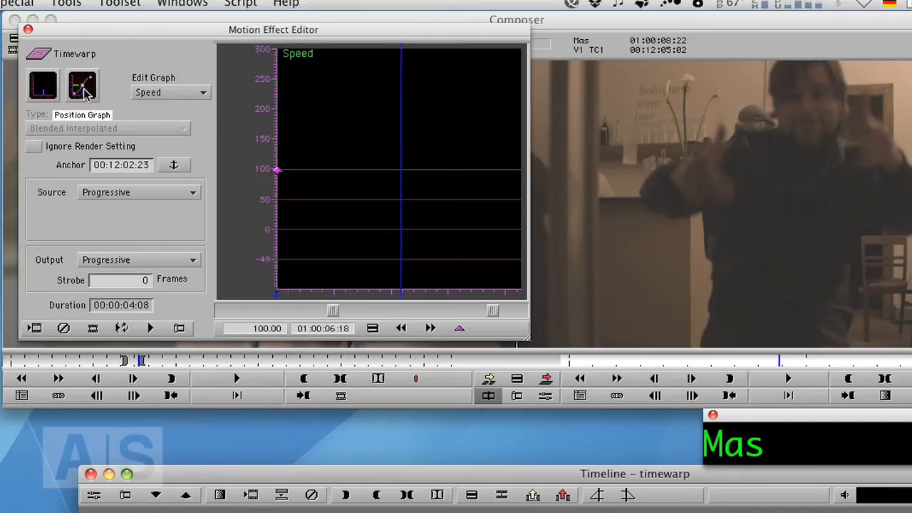
{"action": "left_click", "coordinate": [83, 91]}
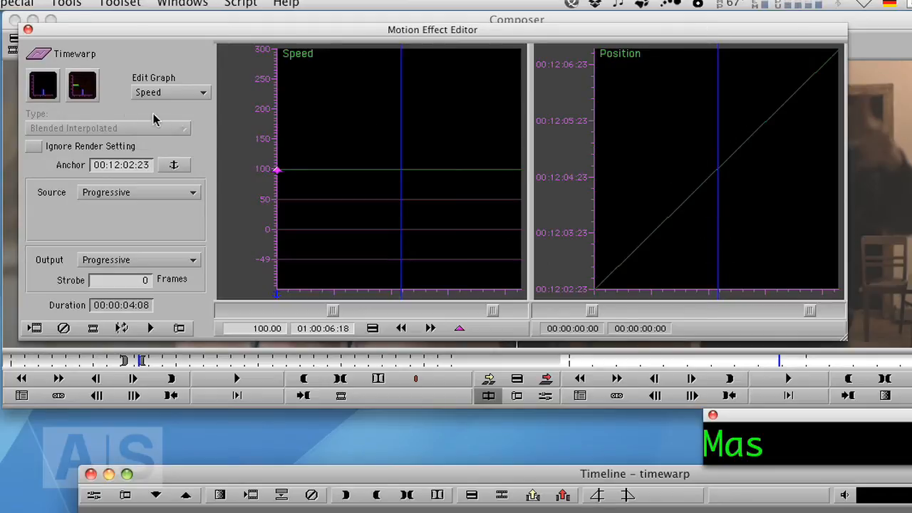
{"action": "left_click", "coordinate": [83, 89]}
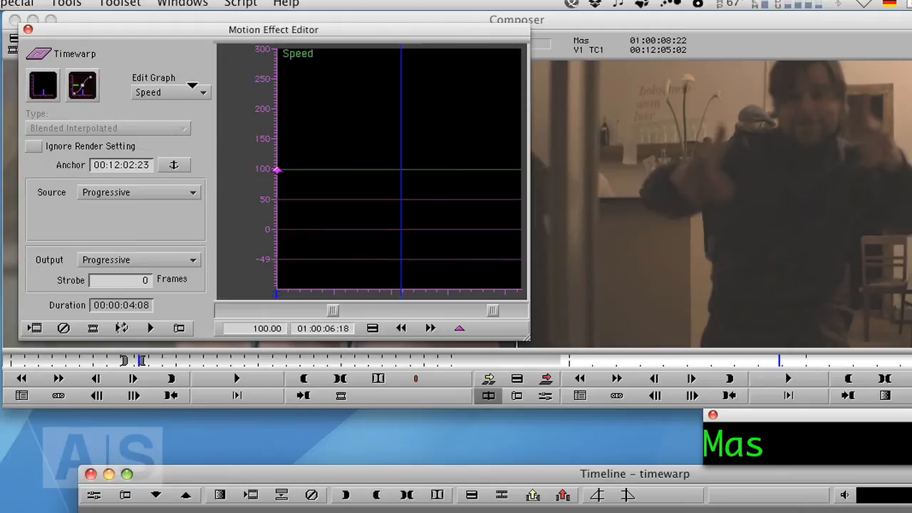
{"action": "left_click", "coordinate": [82, 88]}
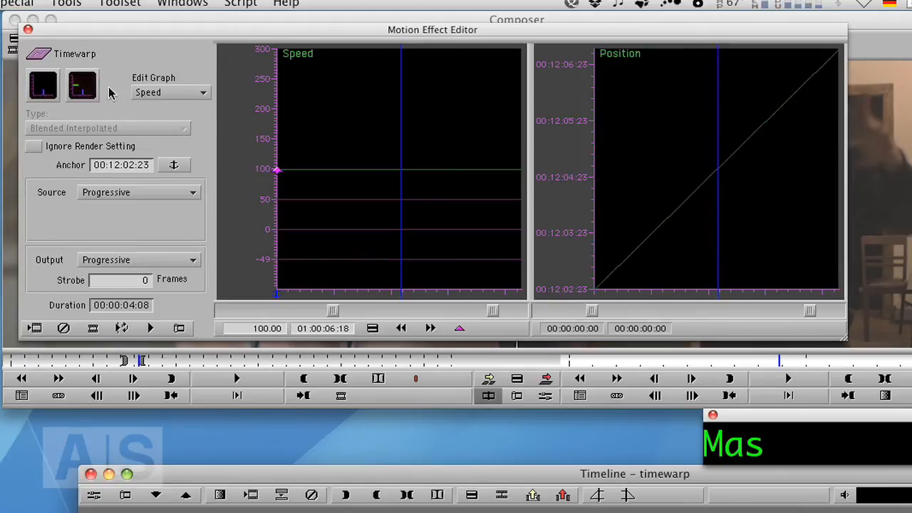
- Switch the edited graph to Position and back to Speed
{"action": "left_click", "coordinate": [158, 90]}
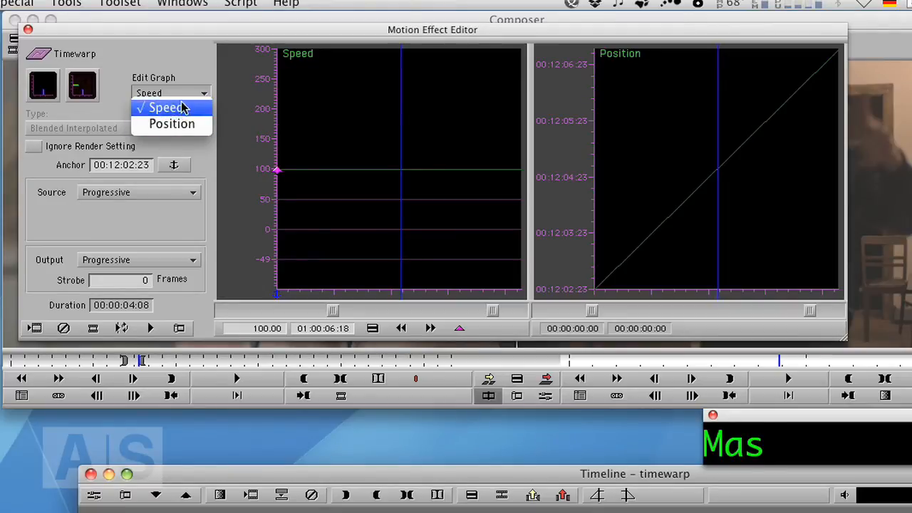
{"action": "left_click", "coordinate": [169, 126]}
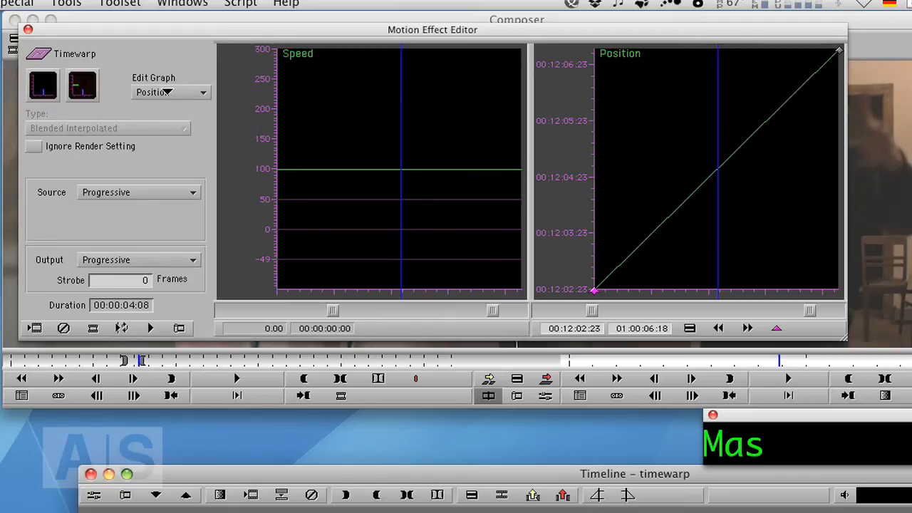
{"action": "left_click", "coordinate": [165, 92]}
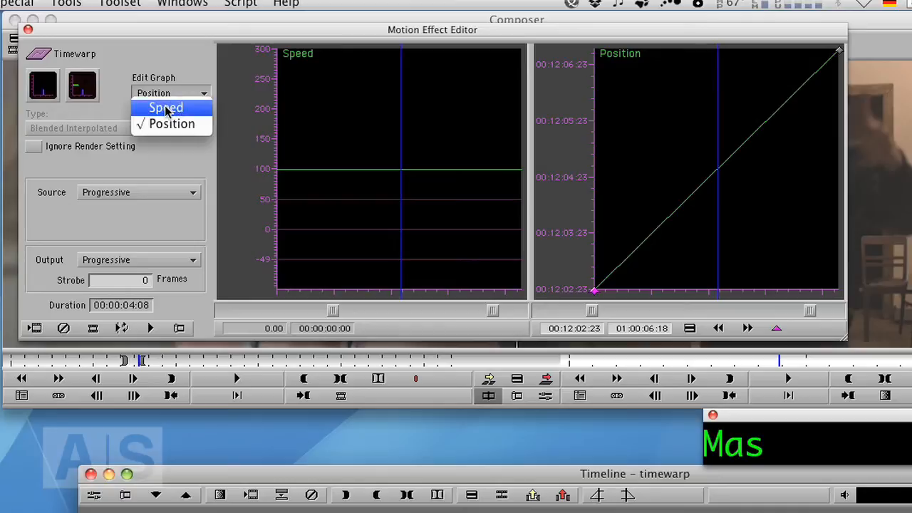
{"action": "left_click", "coordinate": [166, 109]}
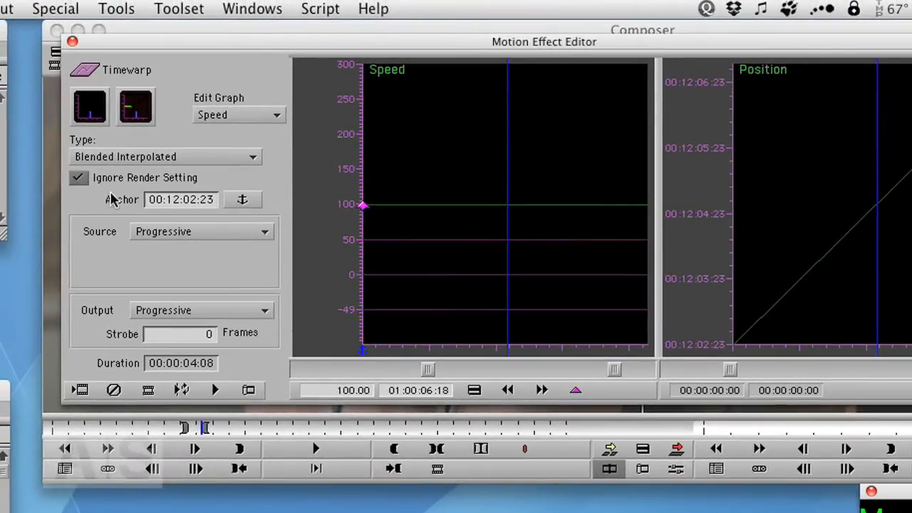
- Review the Type and Source options, keeping Blended Interpolated and Progressive
{"action": "left_click", "coordinate": [126, 157]}
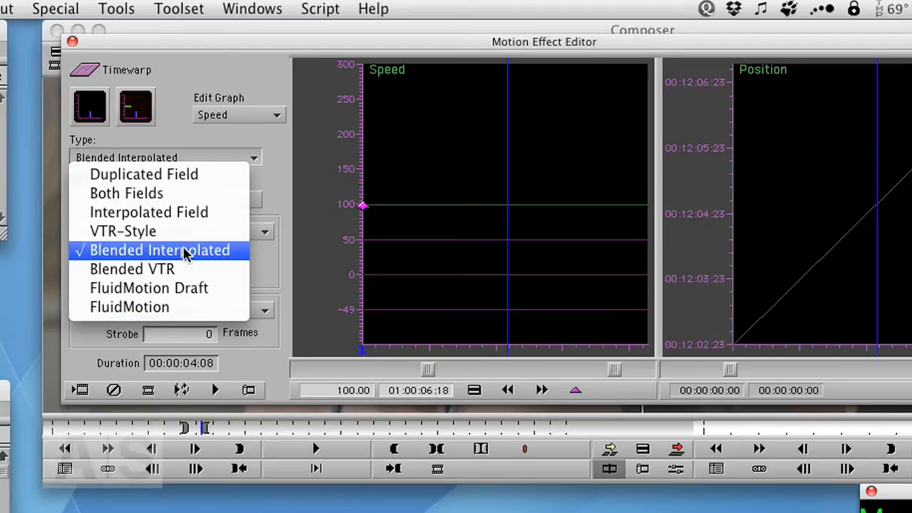
{"action": "left_click", "coordinate": [175, 159]}
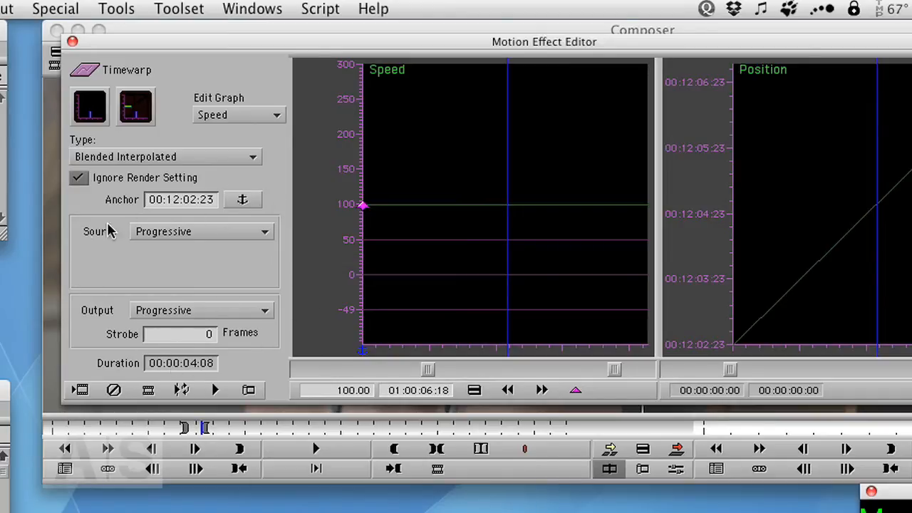
{"action": "left_click", "coordinate": [191, 231]}
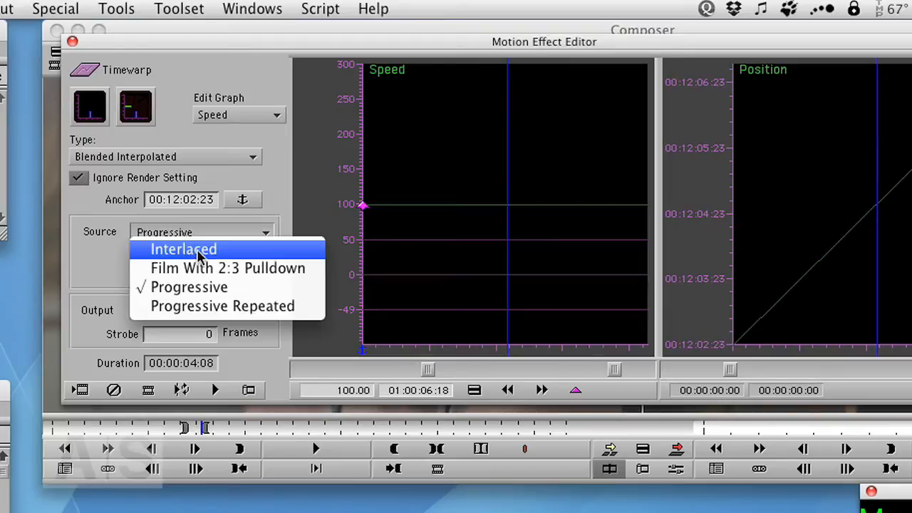
{"action": "left_click", "coordinate": [191, 230]}
{"action": "left_click", "coordinate": [188, 307]}
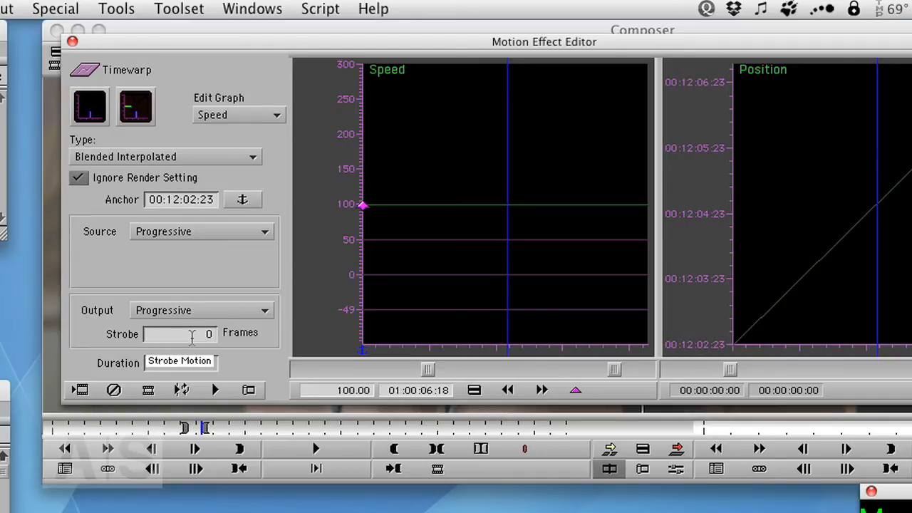
- Set the strobe to 5 frames and play the clip to preview the effect
{"action": "left_click", "coordinate": [189, 334]}
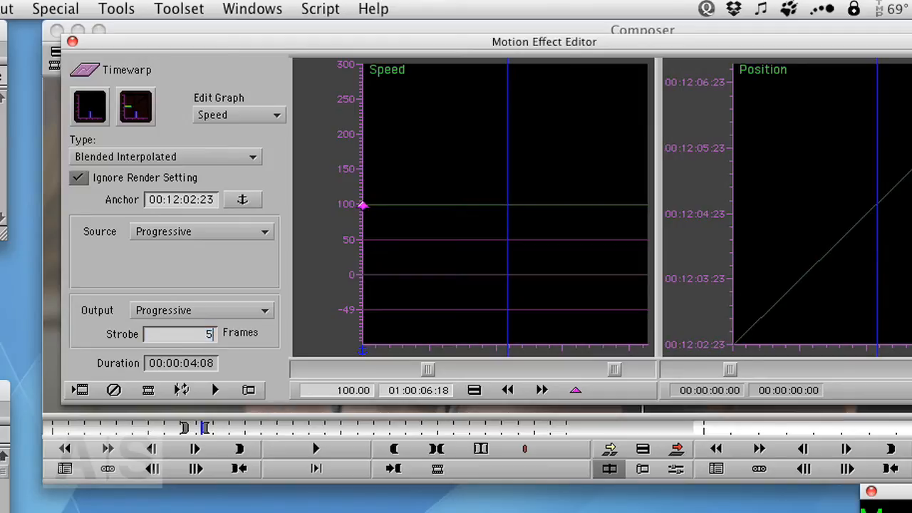
{"action": "key", "text": "Return"}
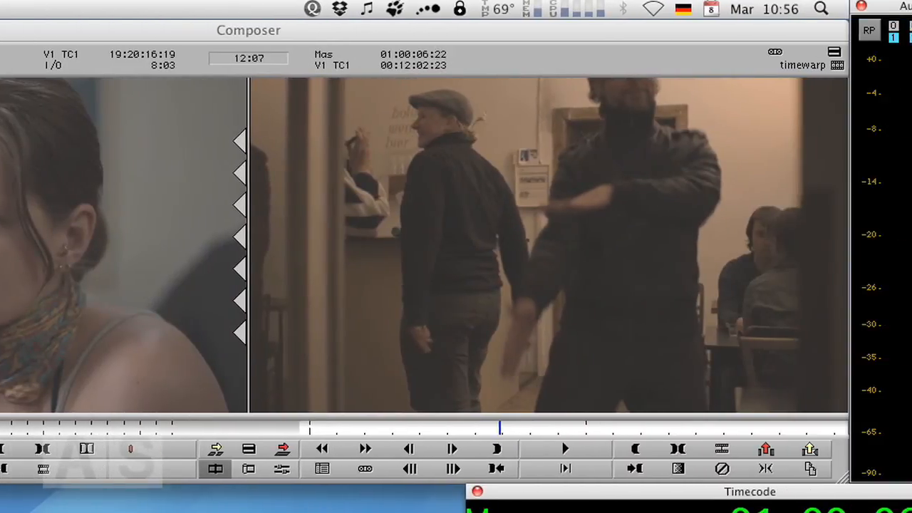
{"action": "key", "text": "space"}
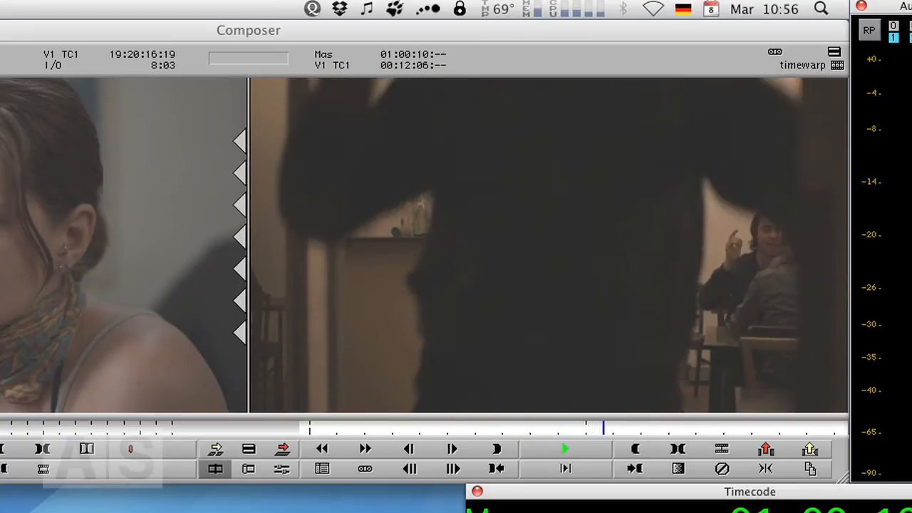
{"action": "key", "text": "space"}
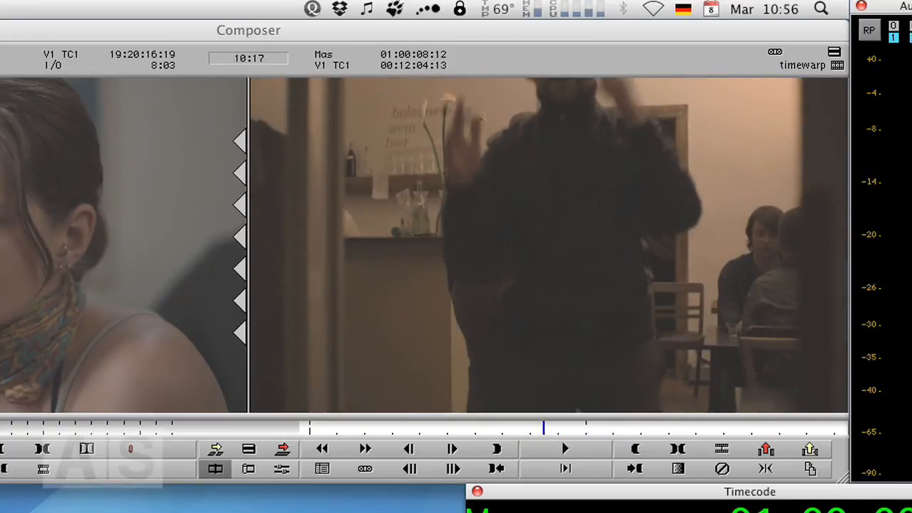
- Set the timewarp type to Blended Interpolated
{"action": "left_click", "coordinate": [37, 78]}
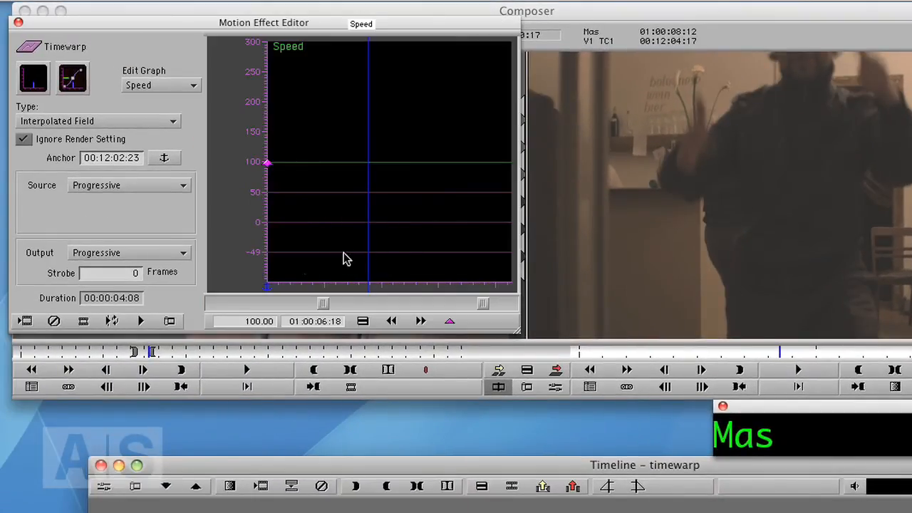
{"action": "left_click", "coordinate": [335, 274]}
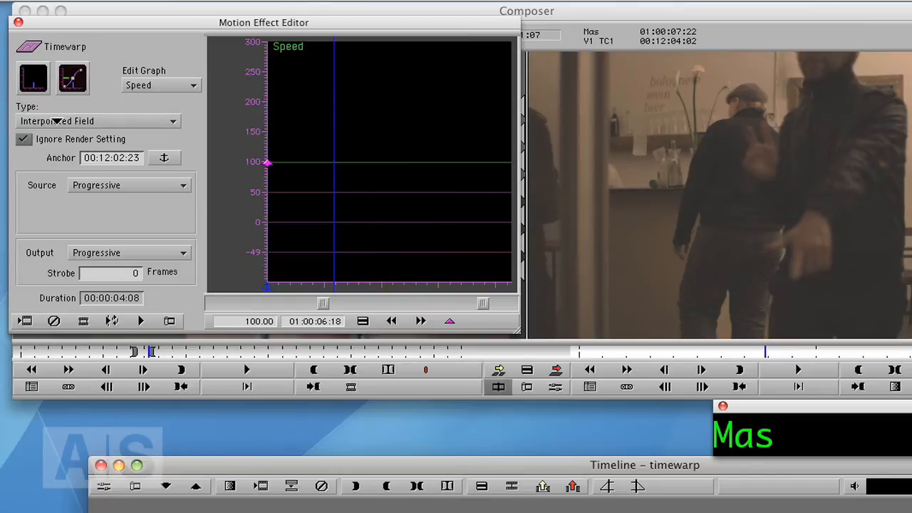
{"action": "left_click", "coordinate": [57, 121]}
{"action": "left_click", "coordinate": [57, 199]}
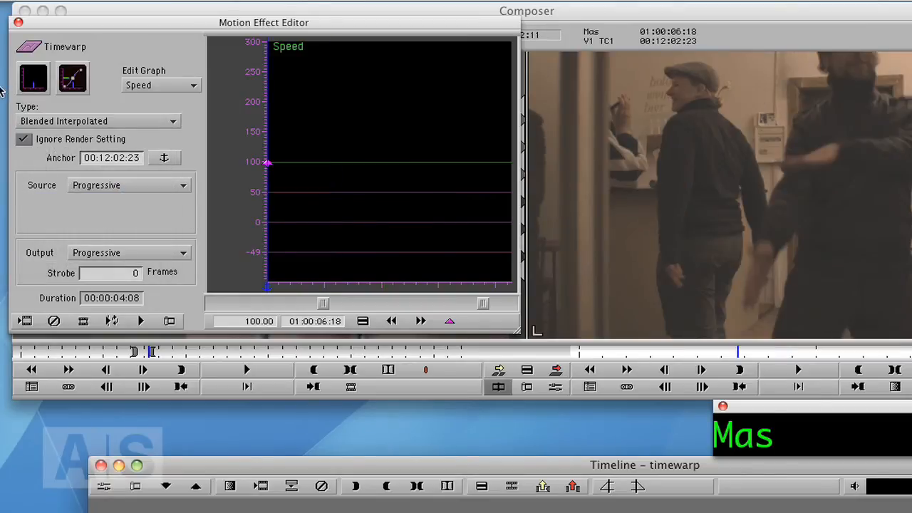
- Scrub through the speed graph and play the effect, returning to the start of the clip
{"action": "left_click_drag", "start_coordinate": [266, 261], "coordinate": [256, 278]}
{"action": "left_click_drag", "start_coordinate": [274, 246], "coordinate": [368, 247]}
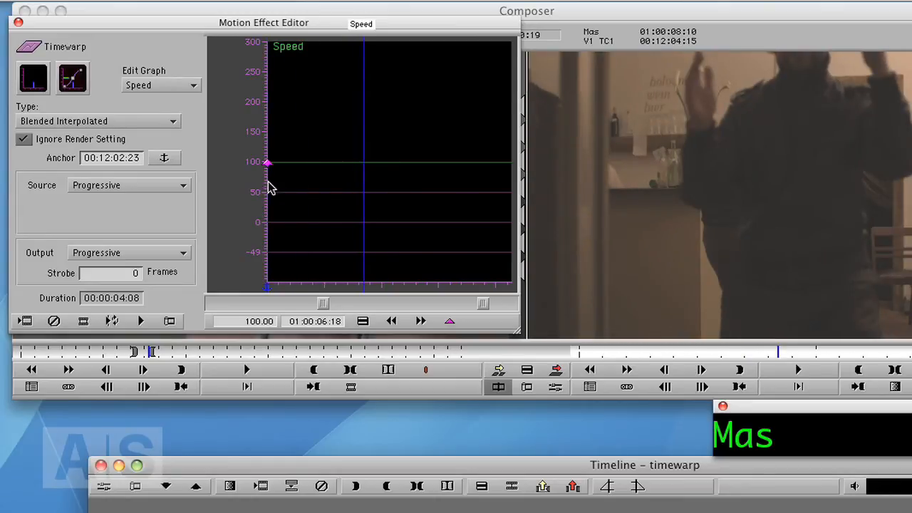
{"action": "left_click_drag", "start_coordinate": [340, 279], "coordinate": [265, 265]}
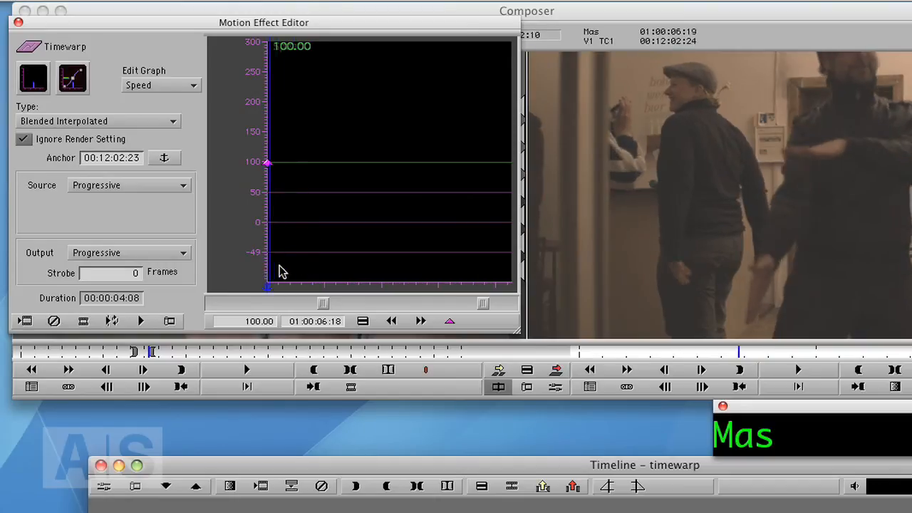
{"action": "key", "text": "space"}
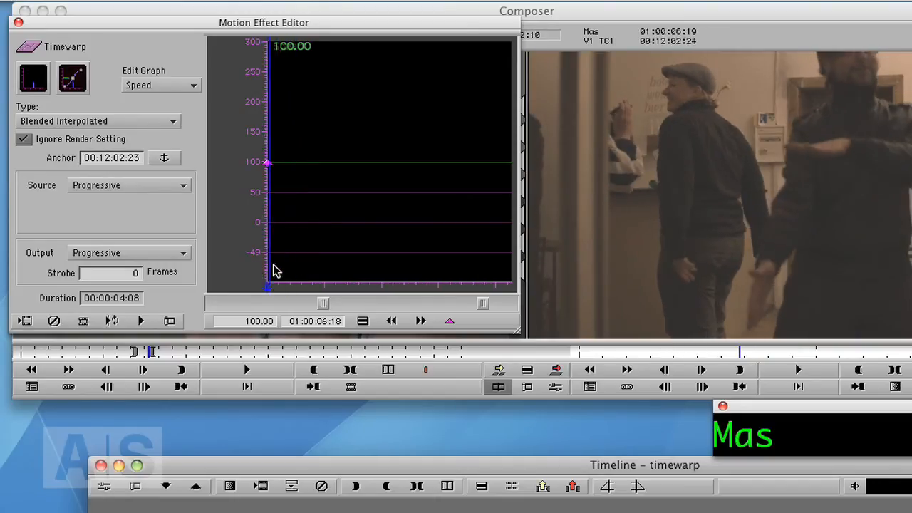
{"action": "left_click_drag", "start_coordinate": [401, 249], "coordinate": [267, 262]}
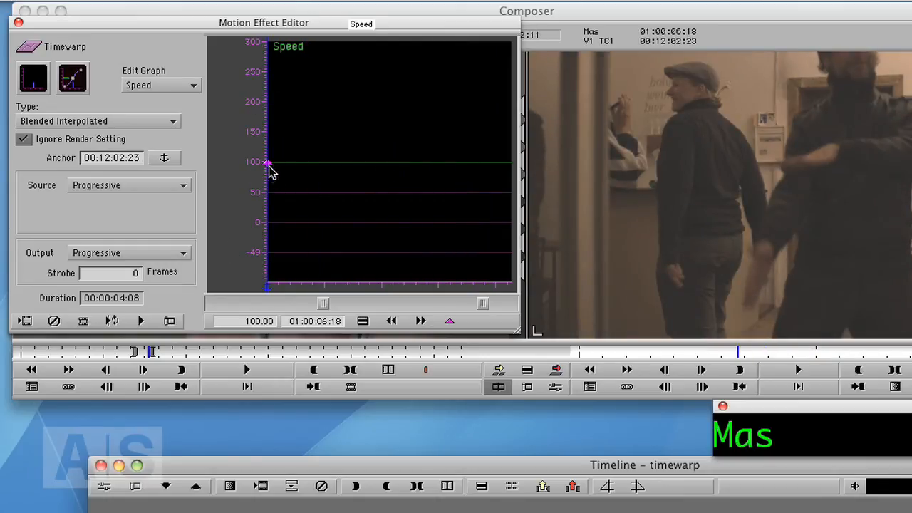
- Set the starting keyframe's speed to 600 percent
{"action": "left_click_drag", "start_coordinate": [322, 304], "coordinate": [291, 313]}
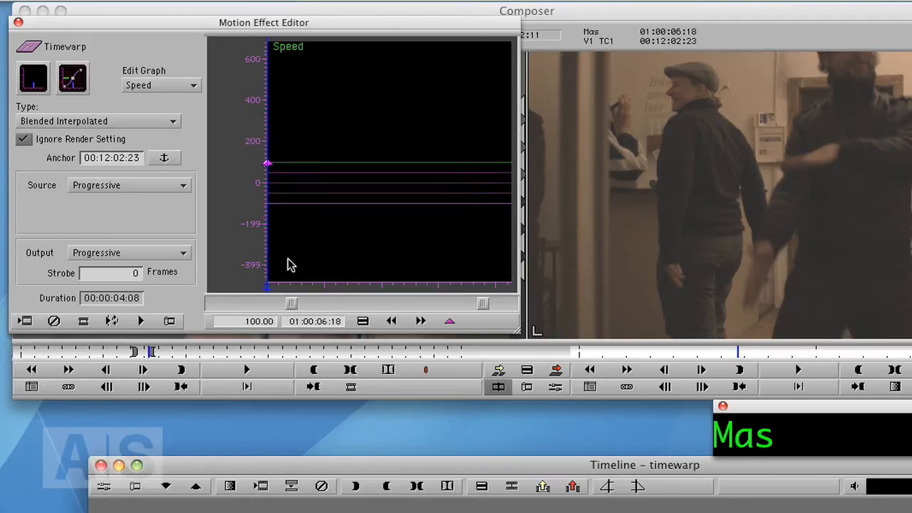
{"action": "left_click", "coordinate": [239, 321]}
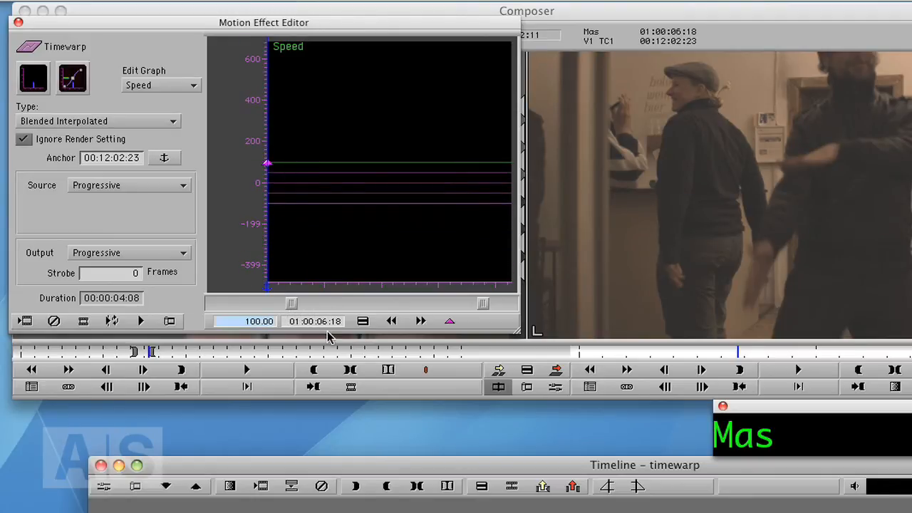
{"action": "type", "text": "600"}
{"action": "key", "text": "Return"}
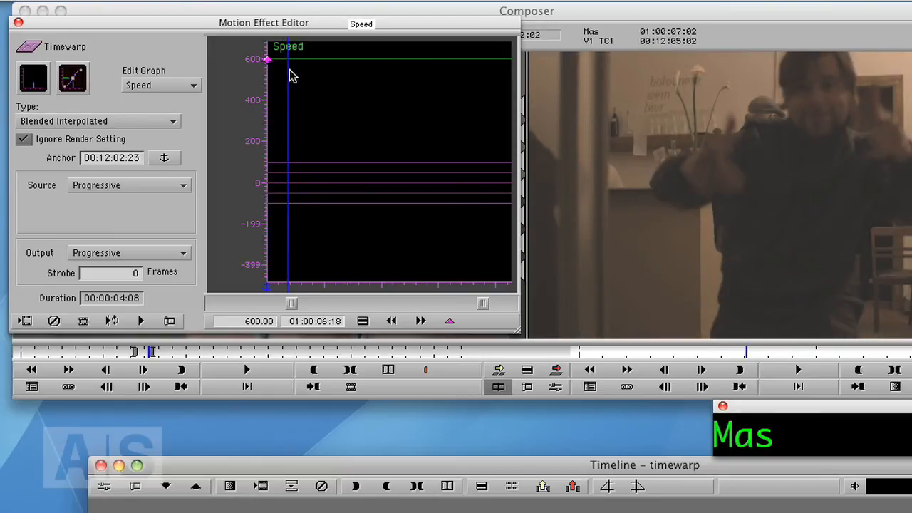
- Add a speed keyframe at 01:00:07:02 and set its speed to 100 percent
{"action": "left_click", "coordinate": [451, 322]}
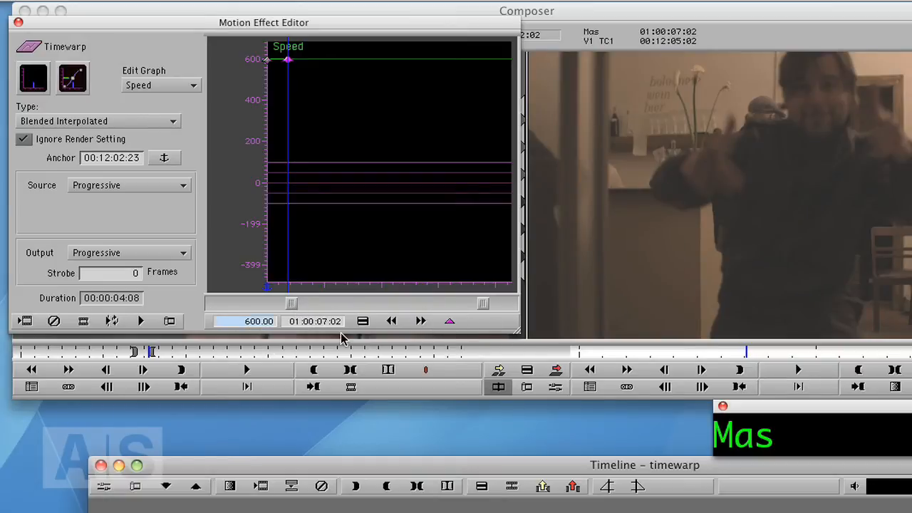
{"action": "type", "text": "100"}
{"action": "key", "text": "Return"}
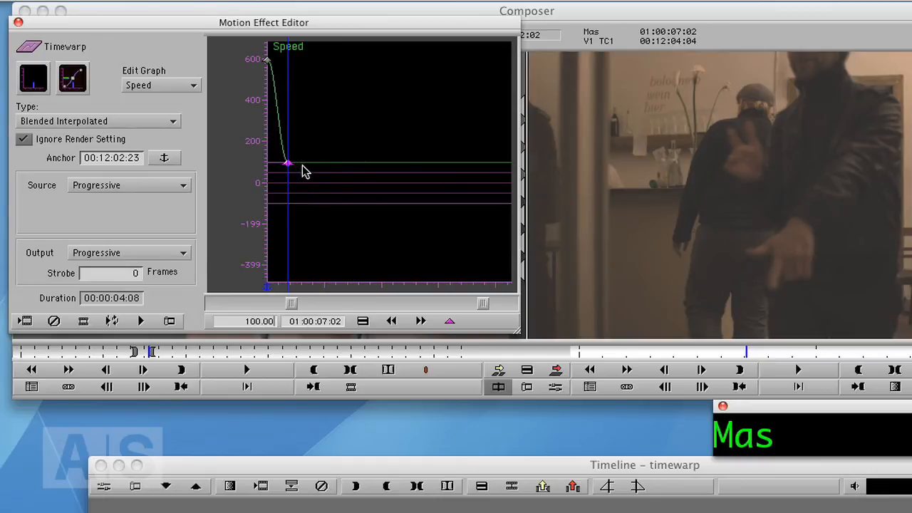
- Change the keyframe interpolation to Bezier and pull the keyframe's handle upward
{"action": "right_click", "coordinate": [302, 172]}
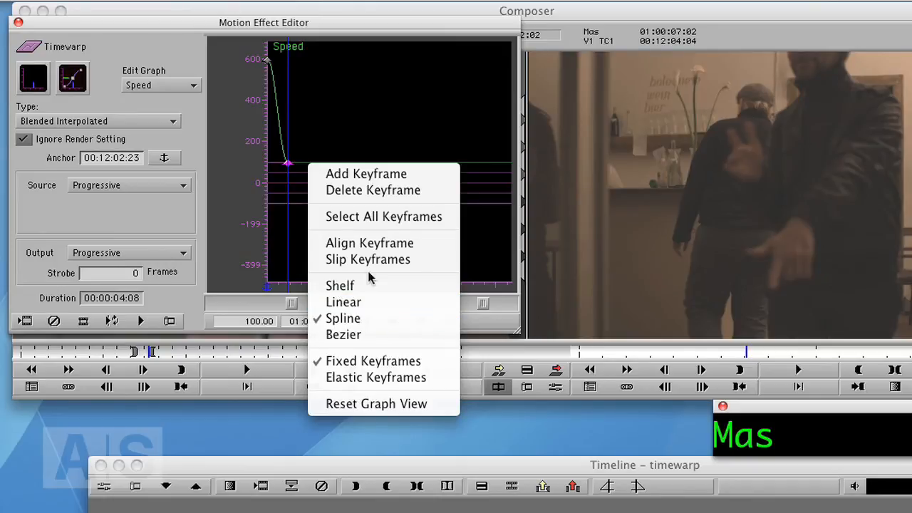
{"action": "left_click", "coordinate": [382, 107]}
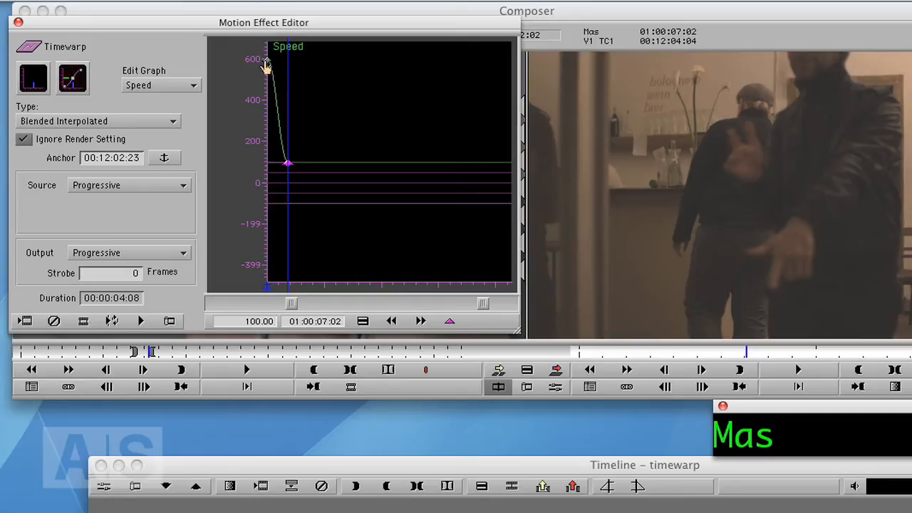
{"action": "right_click", "coordinate": [317, 141]}
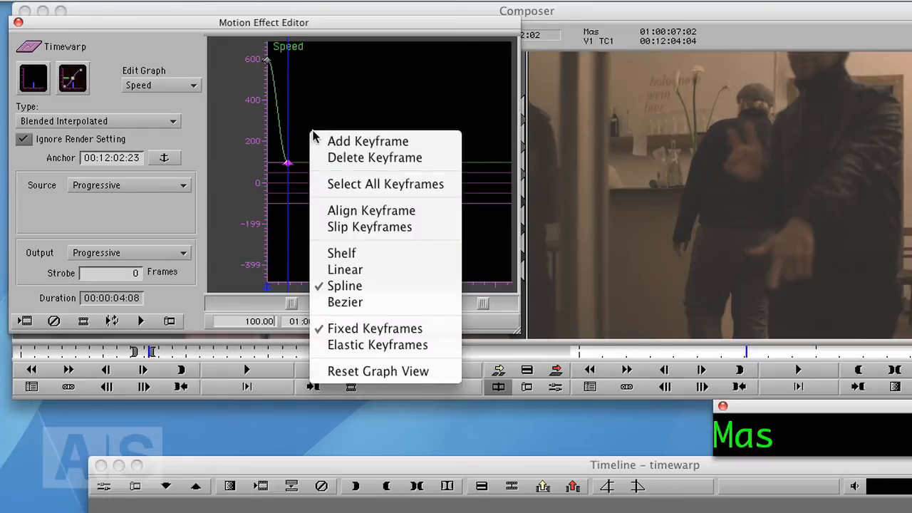
{"action": "left_click", "coordinate": [345, 303]}
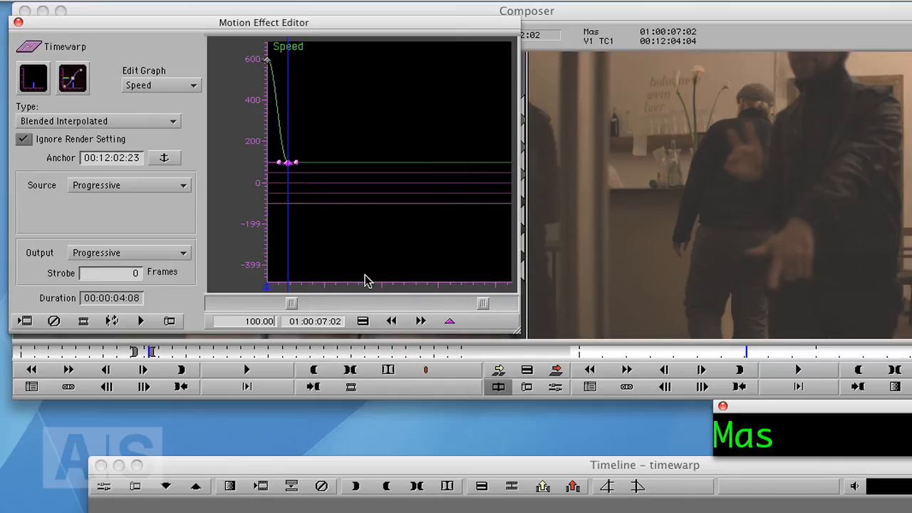
{"action": "left_click_drag", "start_coordinate": [279, 162], "coordinate": [273, 133]}
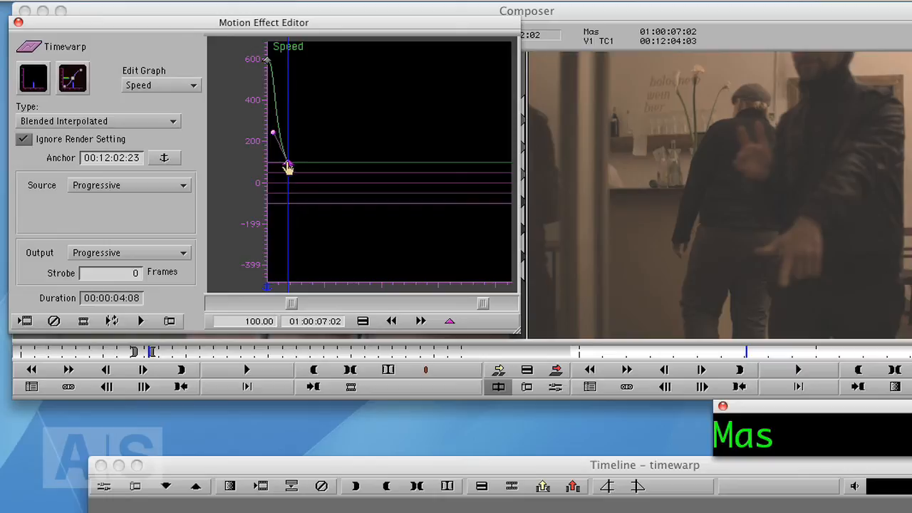
- Switch the keyframe interpolation to Linear
{"action": "right_click", "coordinate": [285, 162]}
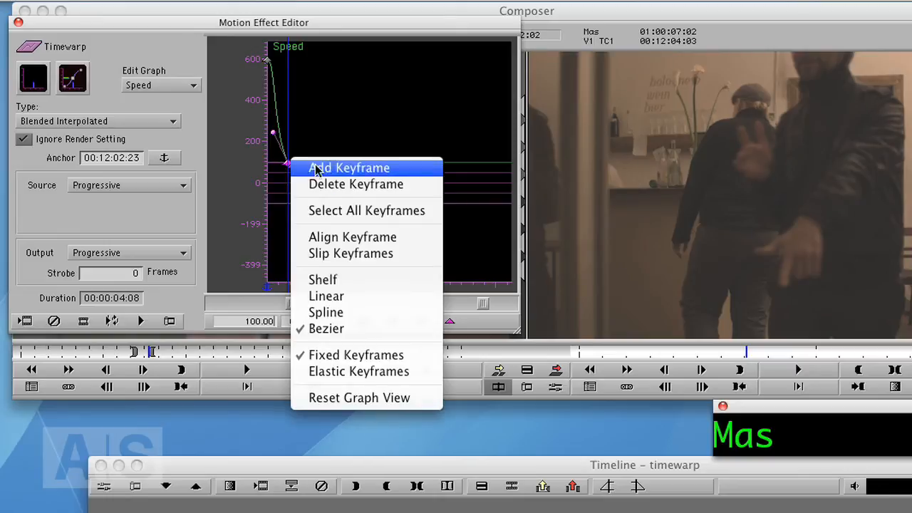
{"action": "left_click", "coordinate": [337, 298]}
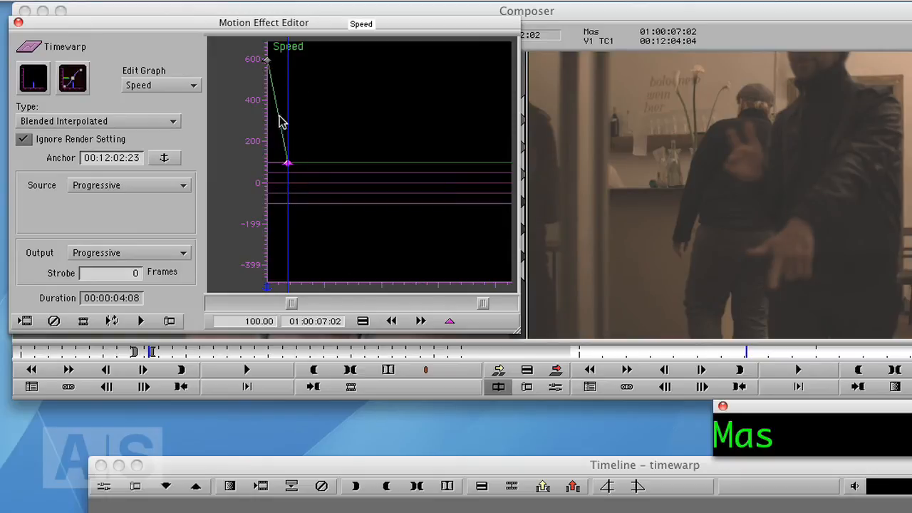
- Switch the keyframe interpolation to Shelf
{"action": "right_click", "coordinate": [287, 167]}
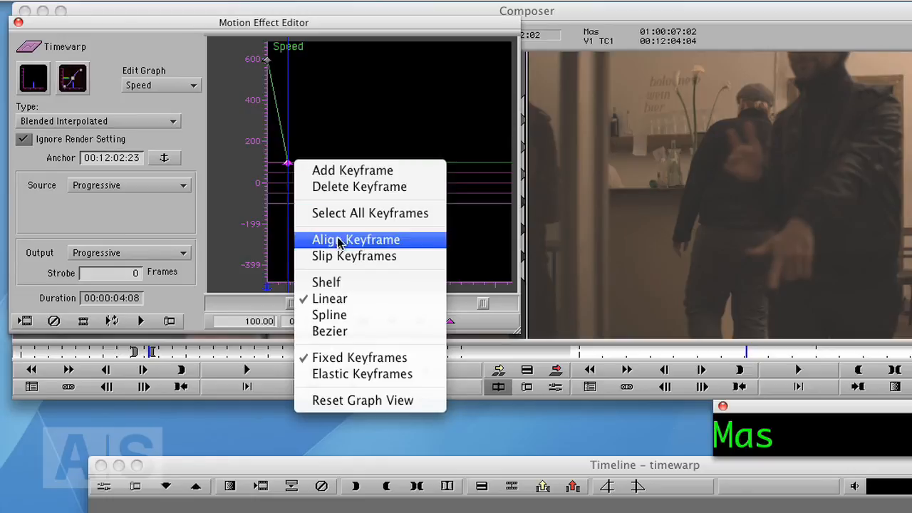
{"action": "left_click", "coordinate": [333, 284]}
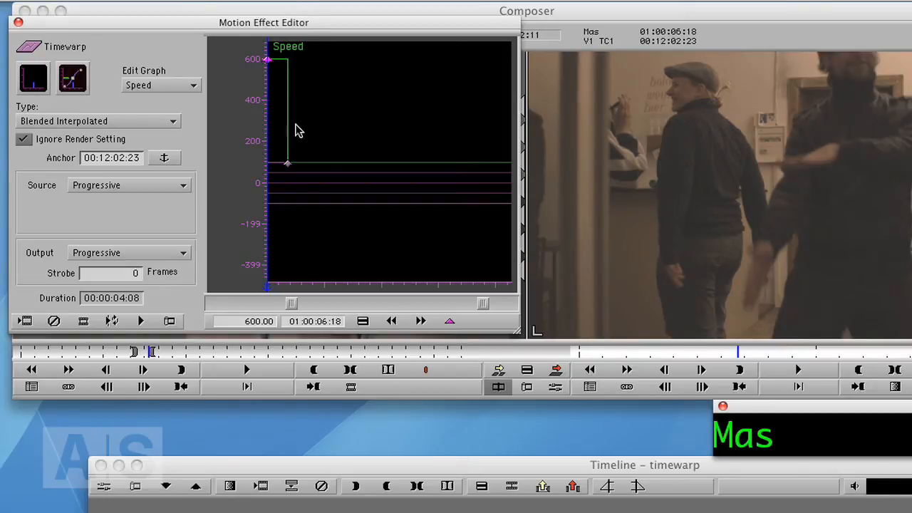
- Play back the Timewarp segment to review the shelf speed change
{"action": "left_click", "coordinate": [288, 164]}
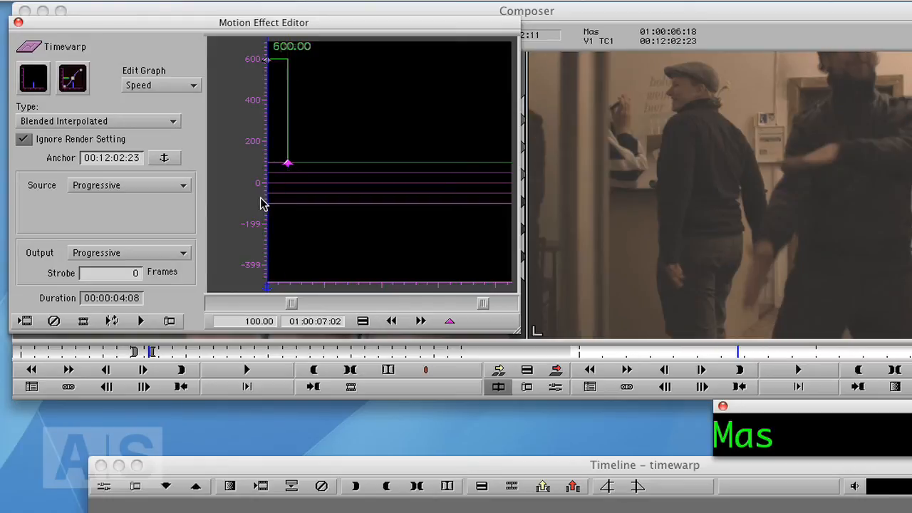
{"action": "mouse_move", "coordinate": [264, 206]}
{"action": "left_mouse_down"}
{"action": "mouse_move", "coordinate": [290, 212]}
{"action": "mouse_move", "coordinate": [264, 207]}
{"action": "left_mouse_up"}
{"action": "left_click", "coordinate": [371, 507]}
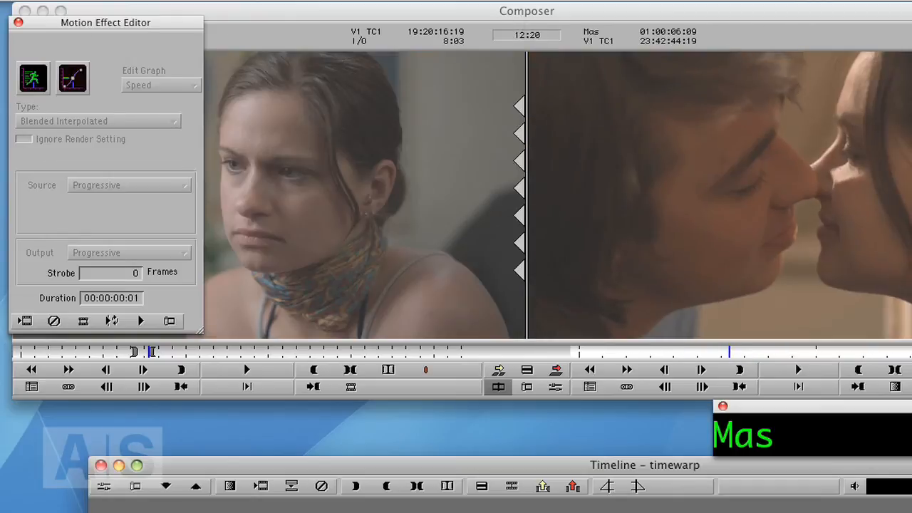
{"action": "key", "text": "space"}
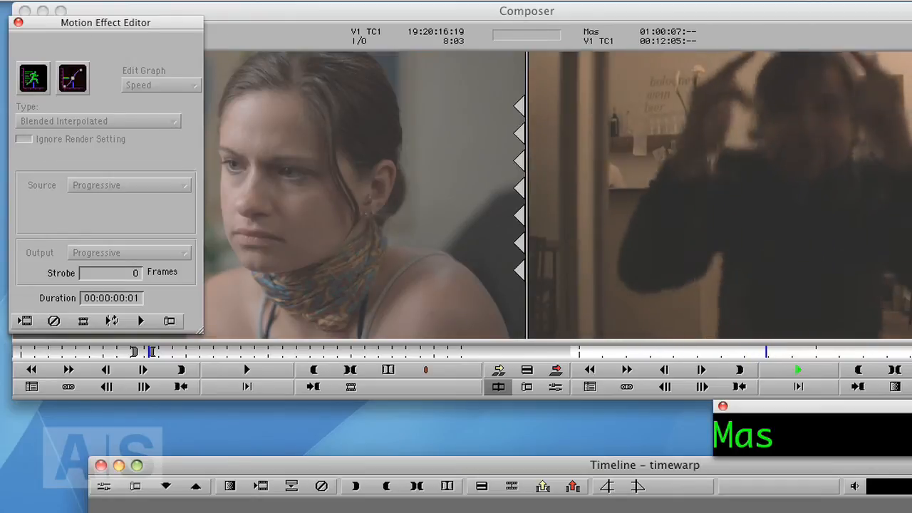
{"action": "key", "text": "space"}
{"action": "key", "text": "space"}
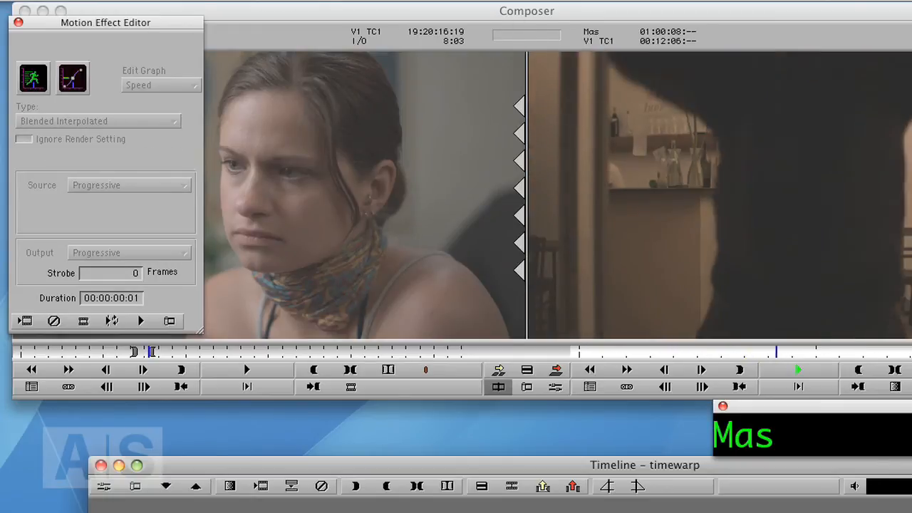
{"action": "key", "text": "space"}
{"action": "key", "text": "space"}
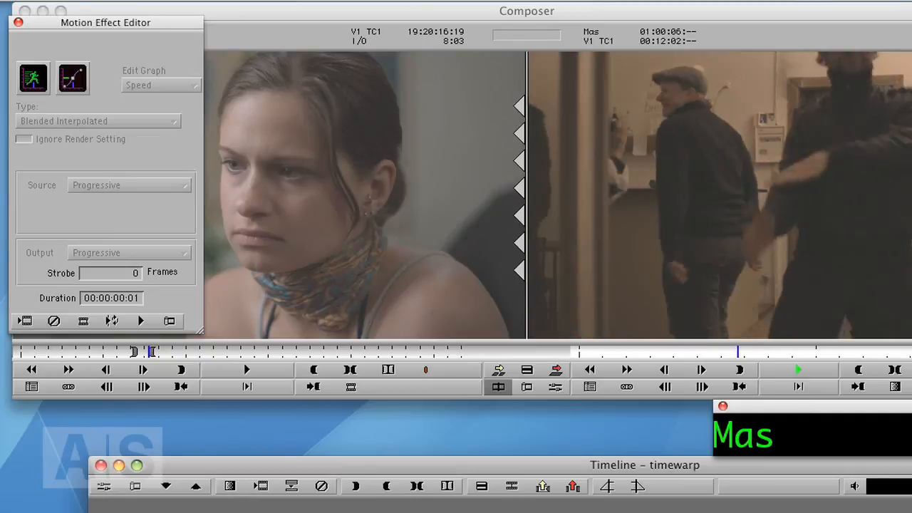
{"action": "key", "text": "space"}
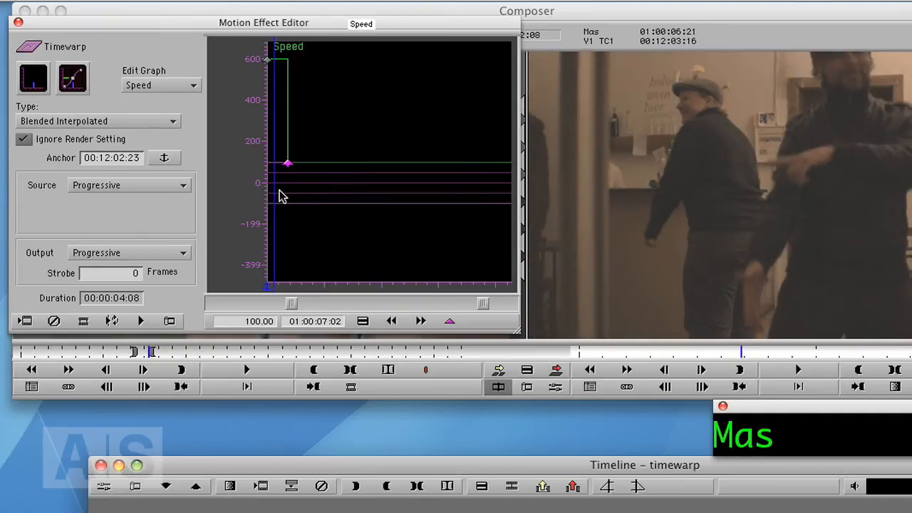
- Set the starting keyframe's speed to 300 percent
{"action": "left_click_drag", "start_coordinate": [280, 191], "coordinate": [262, 195]}
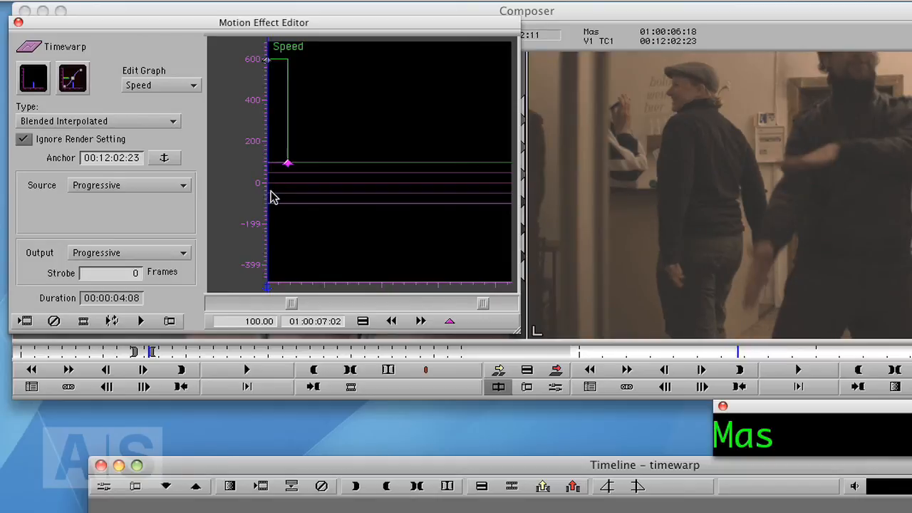
{"action": "left_click", "coordinate": [266, 61]}
{"action": "left_click", "coordinate": [261, 389]}
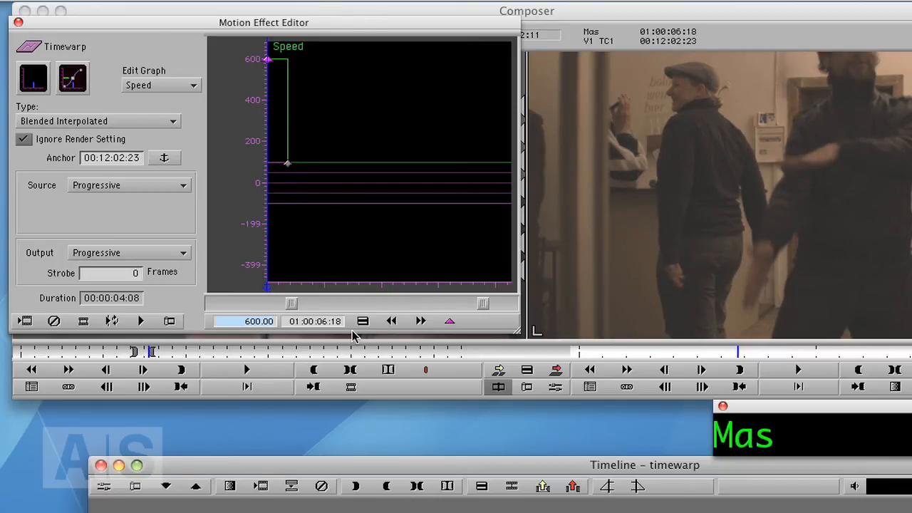
{"action": "type", "text": "300"}
{"action": "key", "text": "Return"}
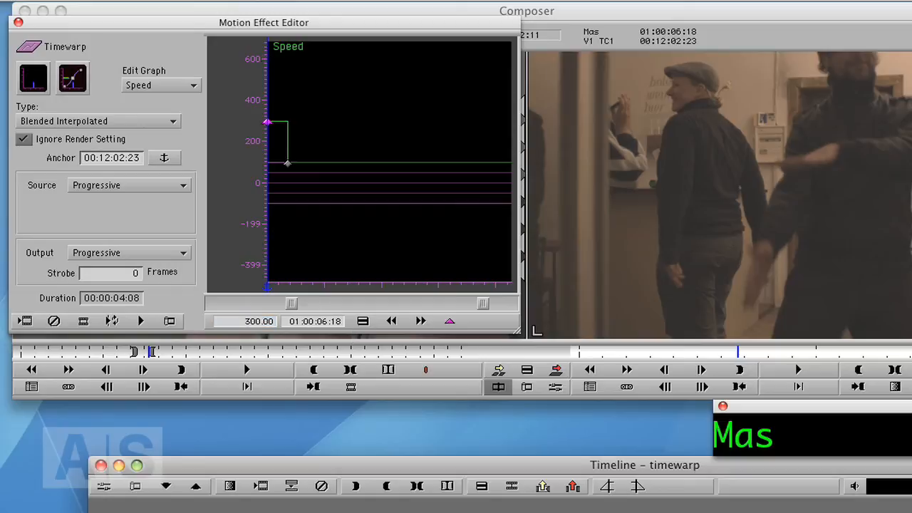
- Align the 100 percent keyframe to the position indicator at 01:00:07:11
{"action": "left_click_drag", "start_coordinate": [267, 204], "coordinate": [273, 209]}
{"action": "left_click_drag", "start_coordinate": [278, 208], "coordinate": [290, 209]}
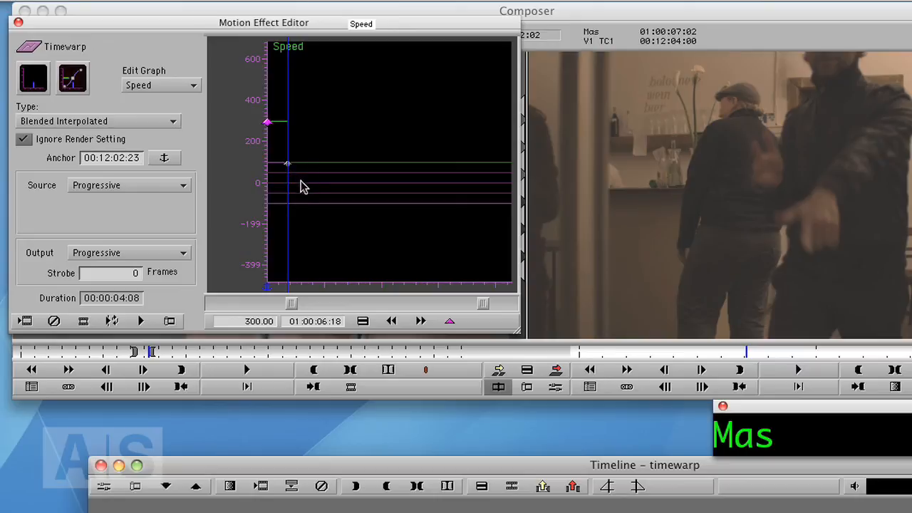
{"action": "mouse_move", "coordinate": [287, 168]}
{"action": "left_mouse_down"}
{"action": "mouse_move", "coordinate": [340, 166]}
{"action": "mouse_move", "coordinate": [288, 168]}
{"action": "left_mouse_up"}
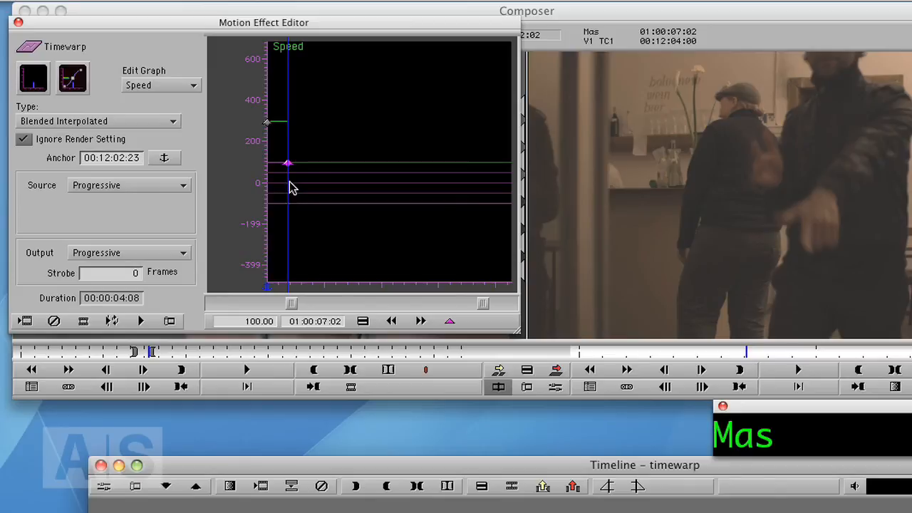
{"action": "left_click_drag", "start_coordinate": [291, 187], "coordinate": [309, 193]}
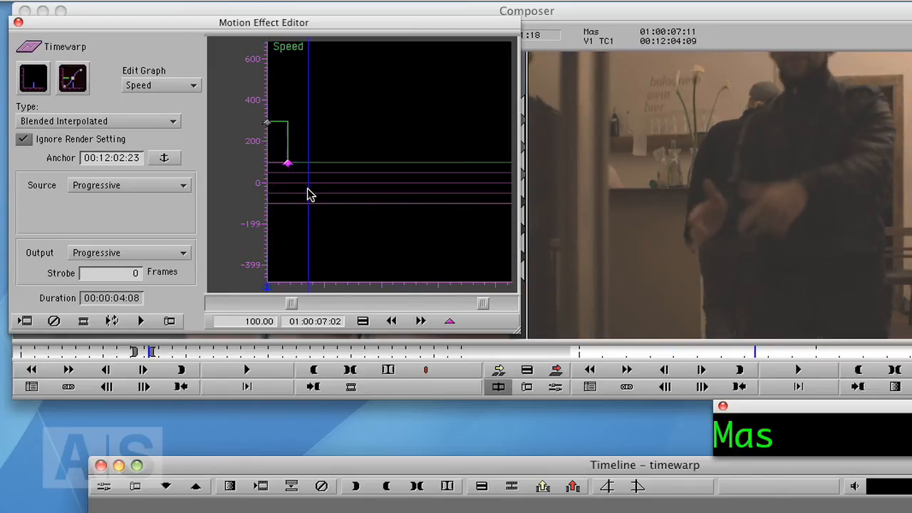
{"action": "right_click", "coordinate": [311, 169]}
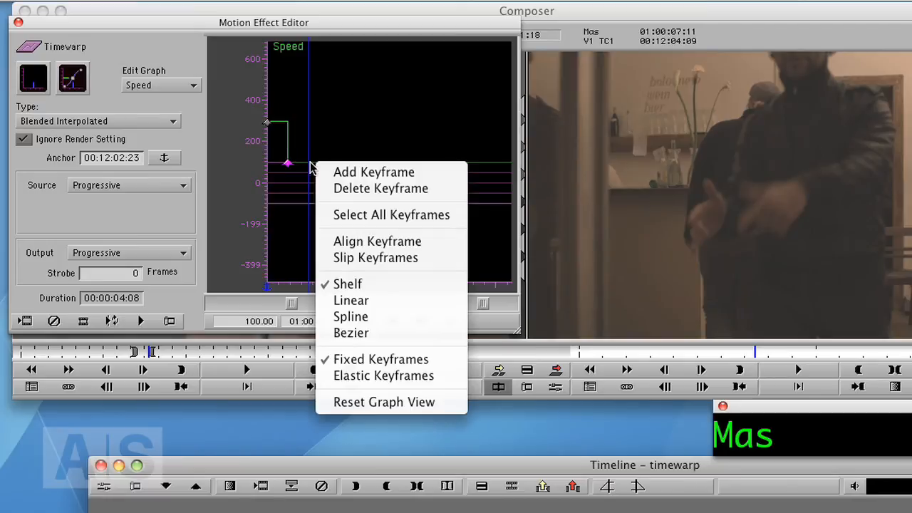
{"action": "left_click", "coordinate": [369, 242]}
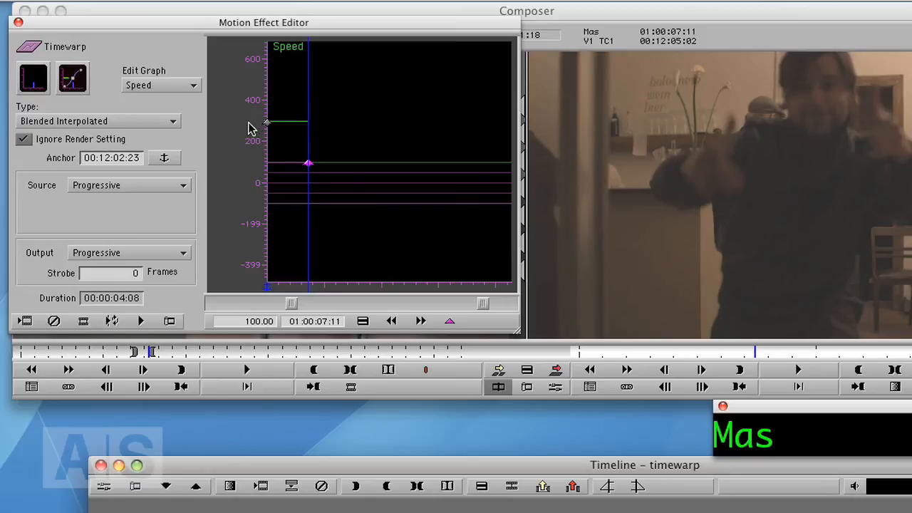
- Play back the effect from its start to review the realigned keyframe
{"action": "left_click", "coordinate": [310, 168]}
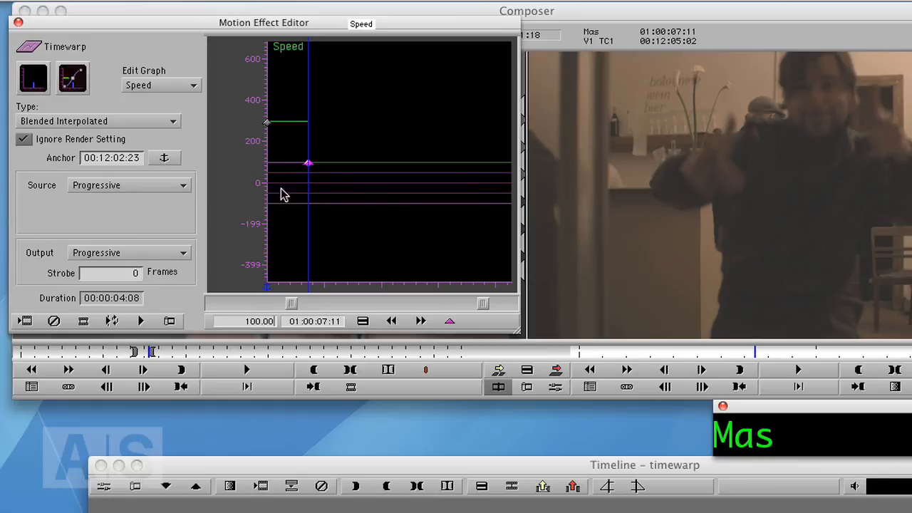
{"action": "left_click", "coordinate": [305, 188]}
{"action": "left_click_drag", "start_coordinate": [305, 193], "coordinate": [257, 194]}
{"action": "key", "text": "space"}
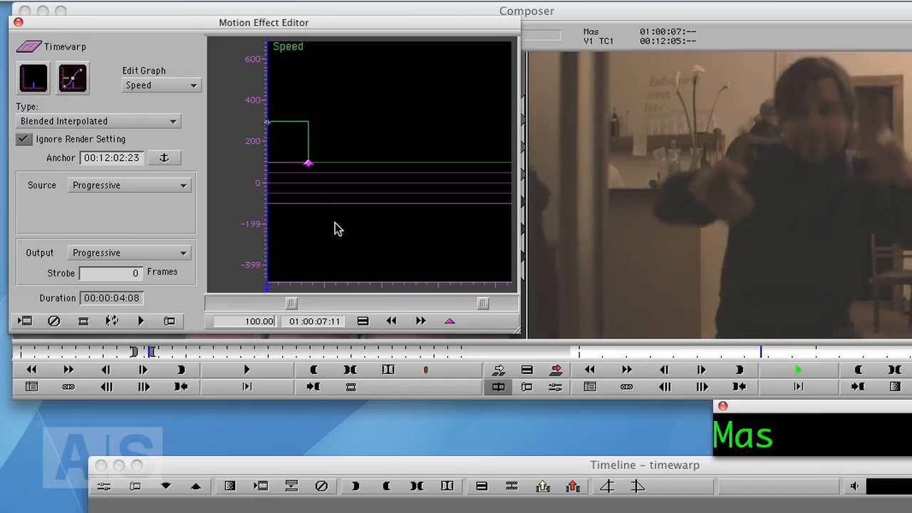
{"action": "left_click_drag", "start_coordinate": [330, 197], "coordinate": [265, 202]}
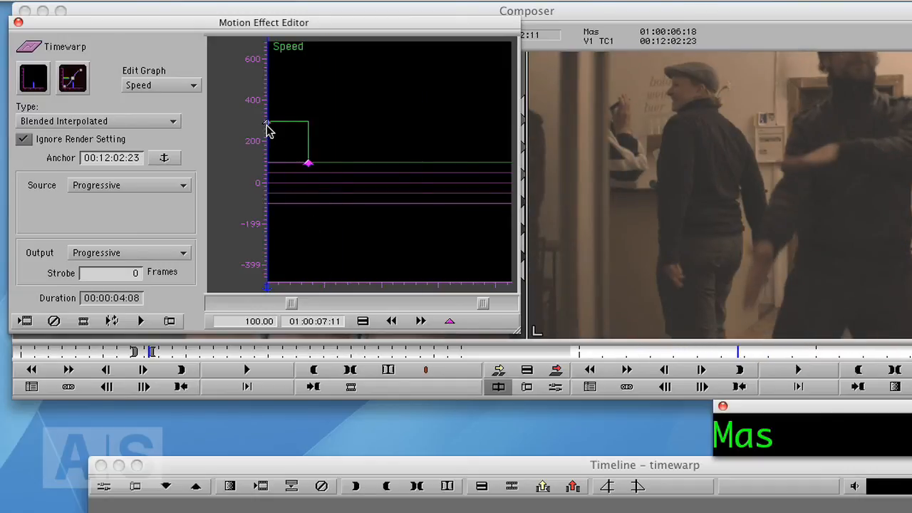
- Drag the 100 percent keyframe back to 01:00:07:02 and apply Slip Keyframes
{"action": "left_click_drag", "start_coordinate": [309, 163], "coordinate": [288, 164]}
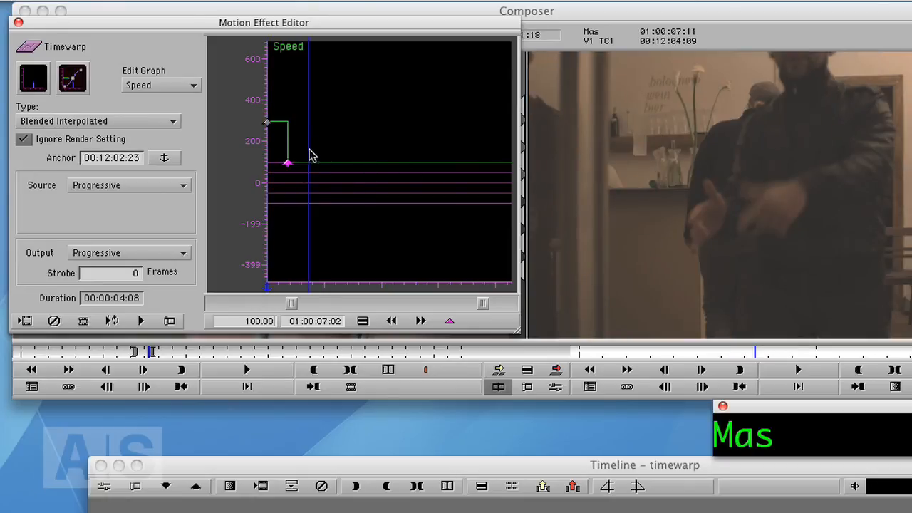
{"action": "right_click", "coordinate": [305, 147]}
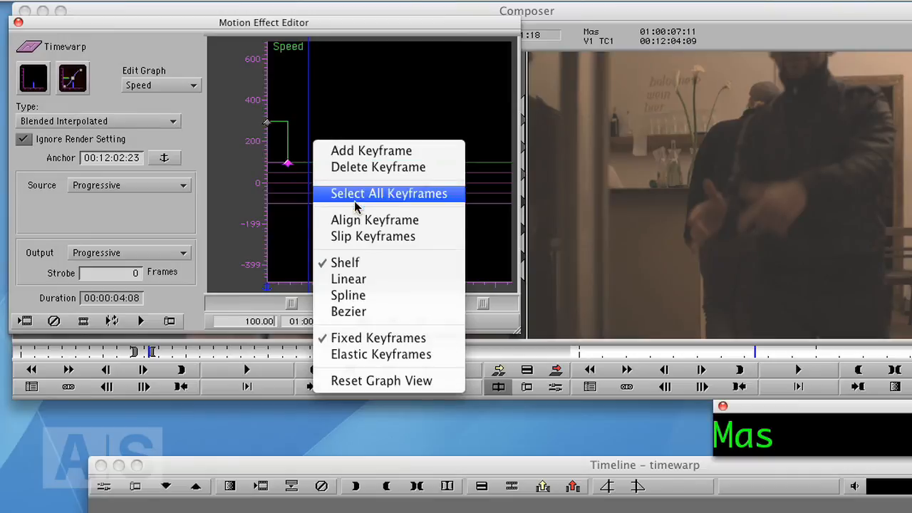
{"action": "left_click", "coordinate": [364, 237]}
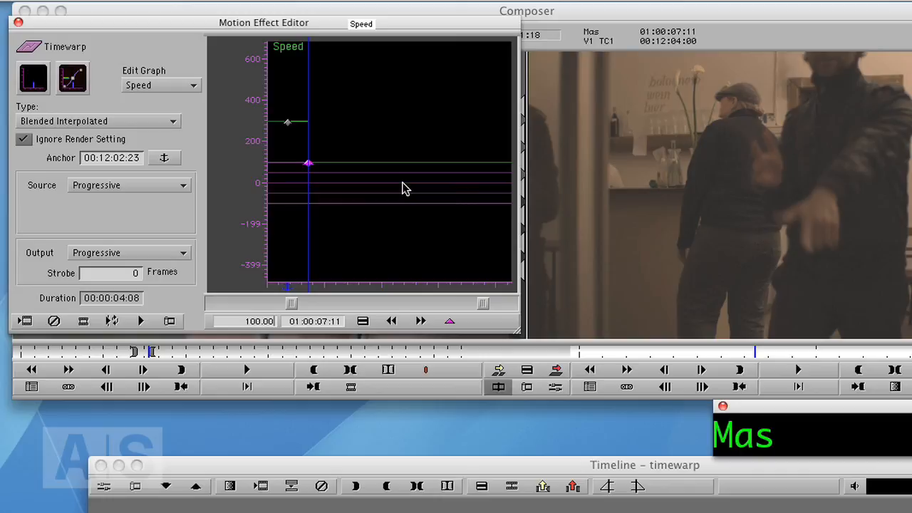
- Remove the extra keyframes, leaving only a 100 percent keyframe at the start of the graph
{"action": "left_click_drag", "start_coordinate": [256, 244], "coordinate": [314, 263]}
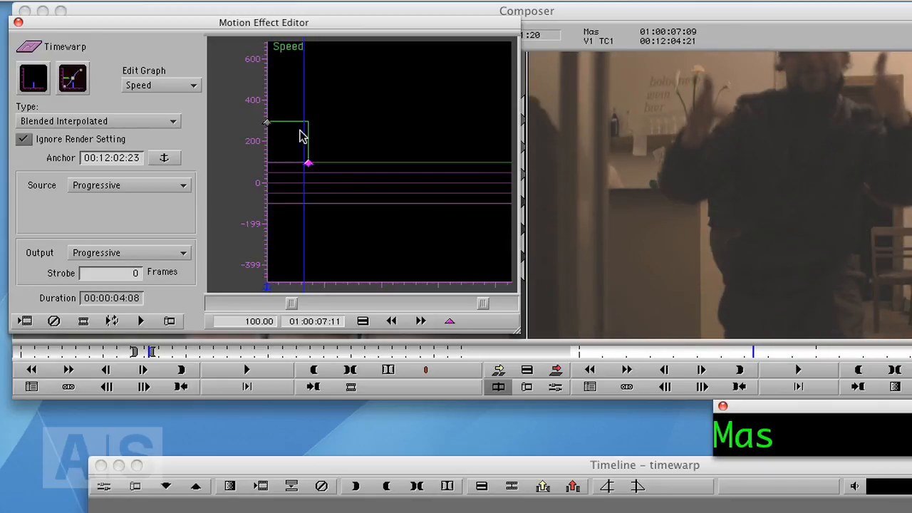
{"action": "left_click", "coordinate": [308, 186]}
{"action": "left_click_drag", "start_coordinate": [308, 187], "coordinate": [309, 187]}
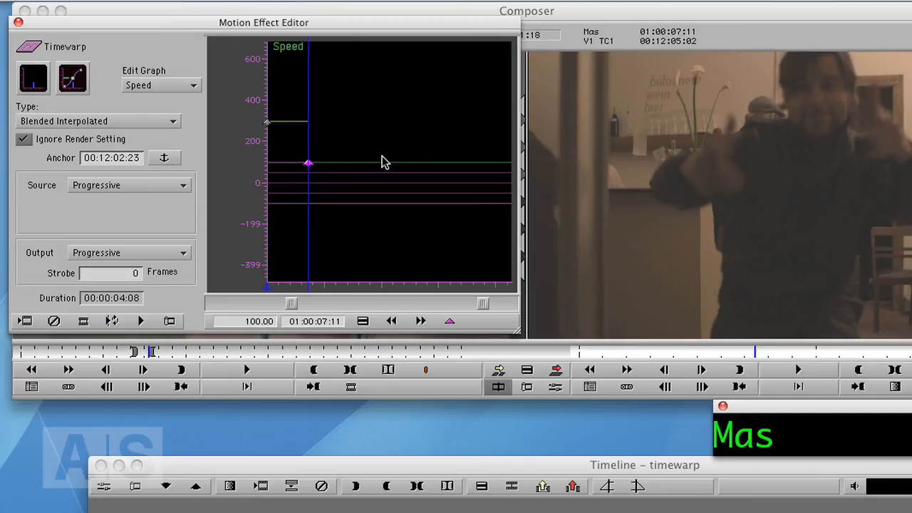
{"action": "left_click", "coordinate": [303, 192]}
{"action": "left_click_drag", "start_coordinate": [303, 192], "coordinate": [309, 183]}
{"action": "left_click_drag", "start_coordinate": [308, 194], "coordinate": [309, 198]}
{"action": "left_click", "coordinate": [269, 190]}
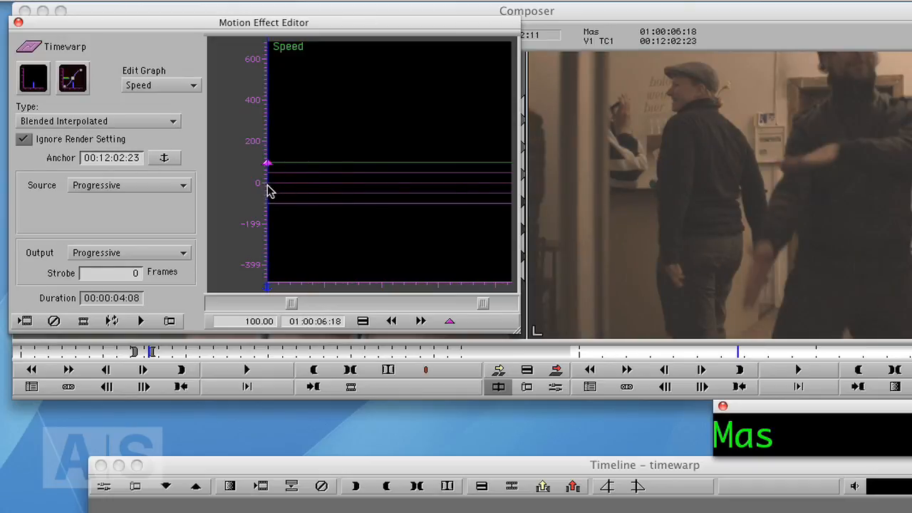
- Add a speed keyframe at 01:00:08:21 and set the source anchor frame at that keyframe
{"action": "key", "text": "space"}
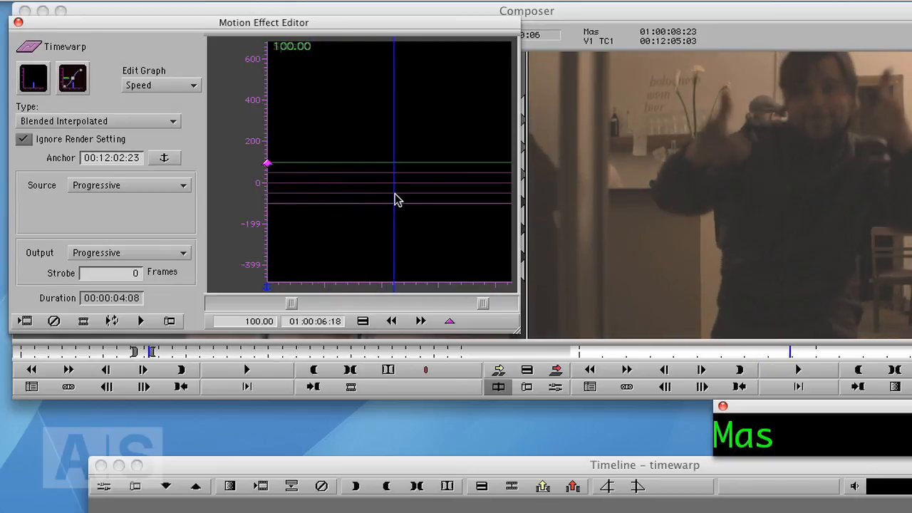
{"action": "mouse_move", "coordinate": [395, 194]}
{"action": "left_mouse_down"}
{"action": "mouse_move", "coordinate": [384, 194]}
{"action": "mouse_move", "coordinate": [389, 204]}
{"action": "left_mouse_up"}
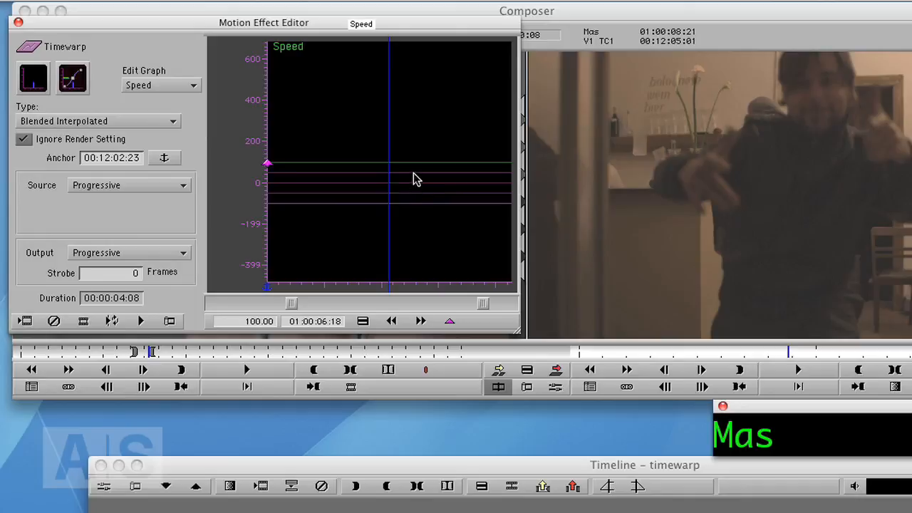
{"action": "key", "text": "apostrophe"}
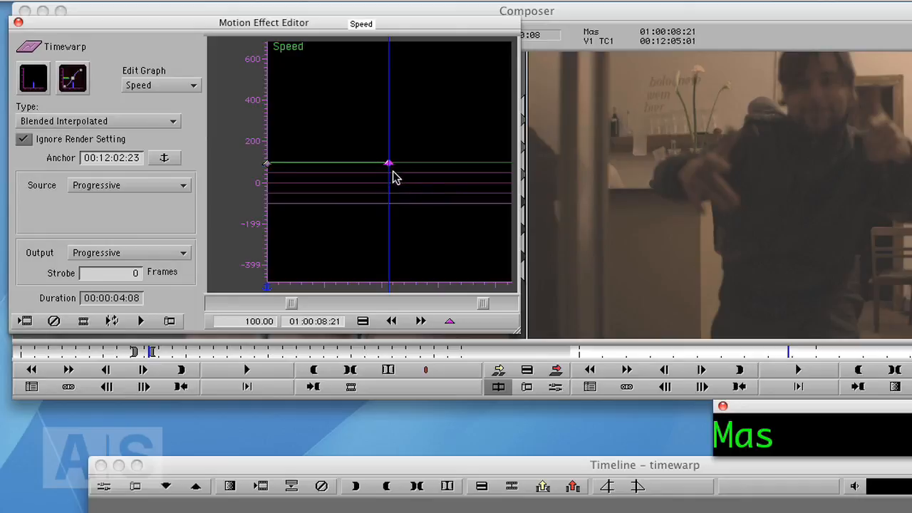
{"action": "left_click", "coordinate": [164, 159]}
- Switch the keyframe interpolation to Shelf
{"action": "mouse_move", "coordinate": [381, 238]}
{"action": "left_mouse_down"}
{"action": "mouse_move", "coordinate": [348, 241]}
{"action": "mouse_move", "coordinate": [383, 248]}
{"action": "left_mouse_up"}
{"action": "right_click", "coordinate": [355, 163]}
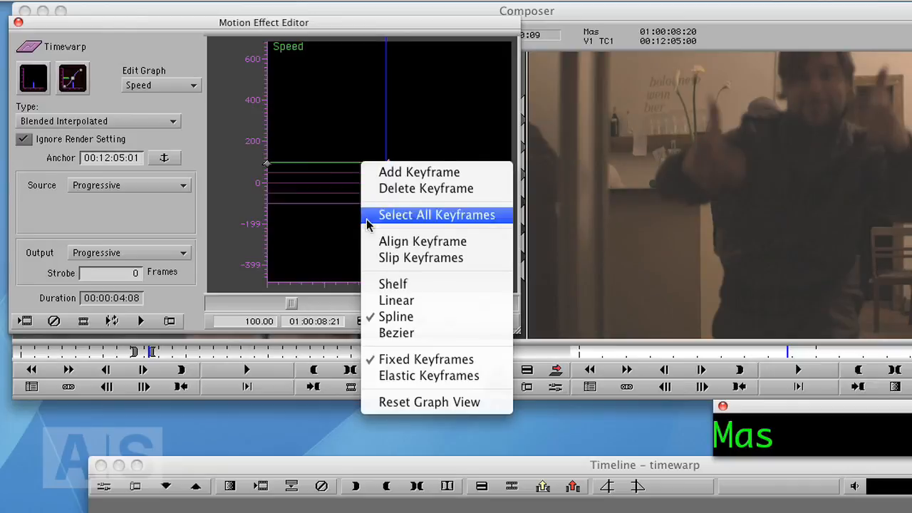
{"action": "left_click", "coordinate": [394, 285]}
- Raise the starting keyframe's speed to about 604 percent
{"action": "left_click_drag", "start_coordinate": [376, 213], "coordinate": [266, 219]}
{"action": "left_click_drag", "start_coordinate": [266, 168], "coordinate": [269, 59]}
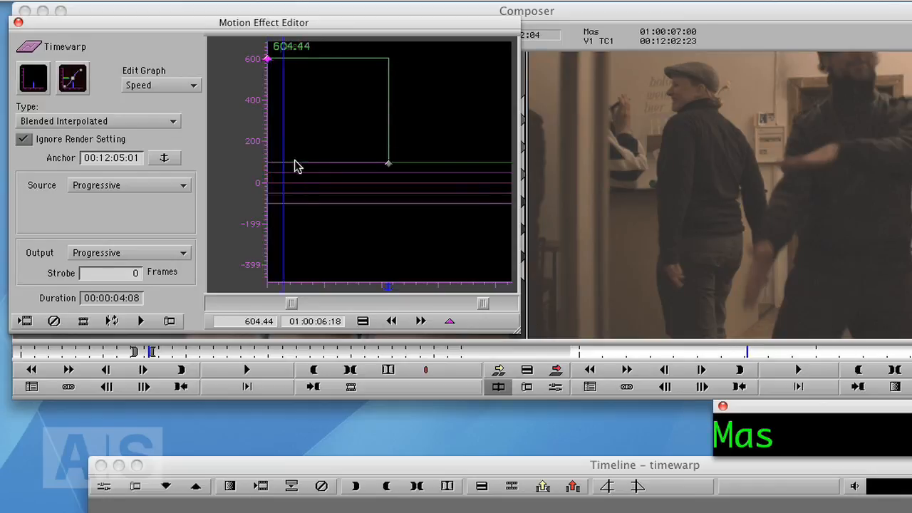
{"action": "left_click_drag", "start_coordinate": [271, 166], "coordinate": [331, 179]}
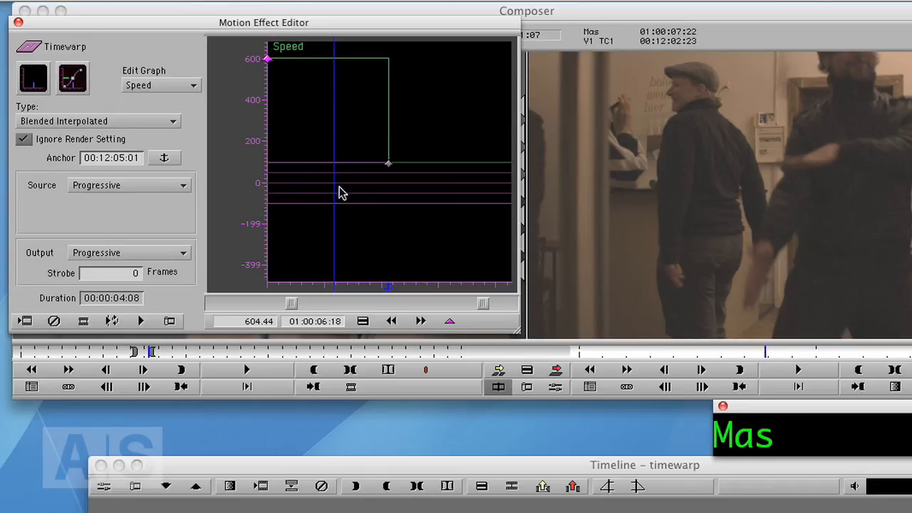